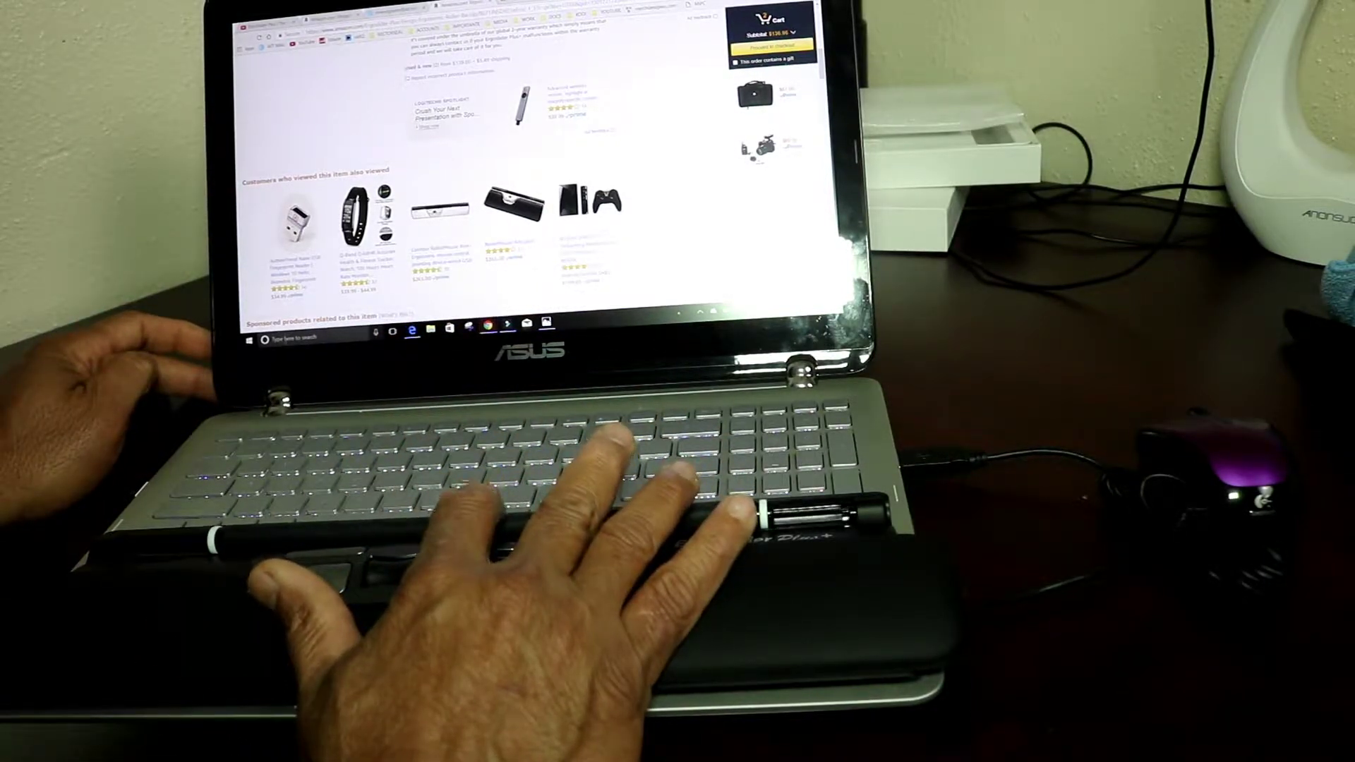
key(super+s)
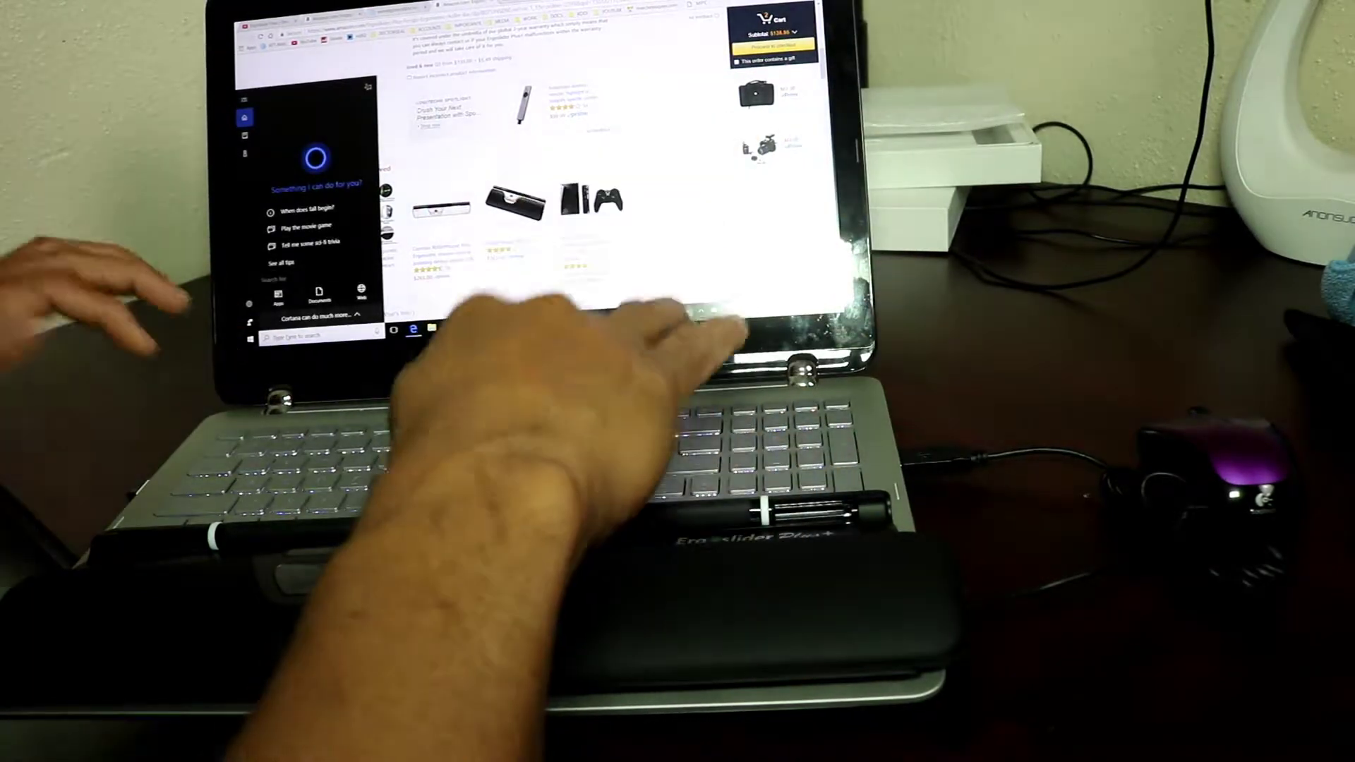
text(mouse)
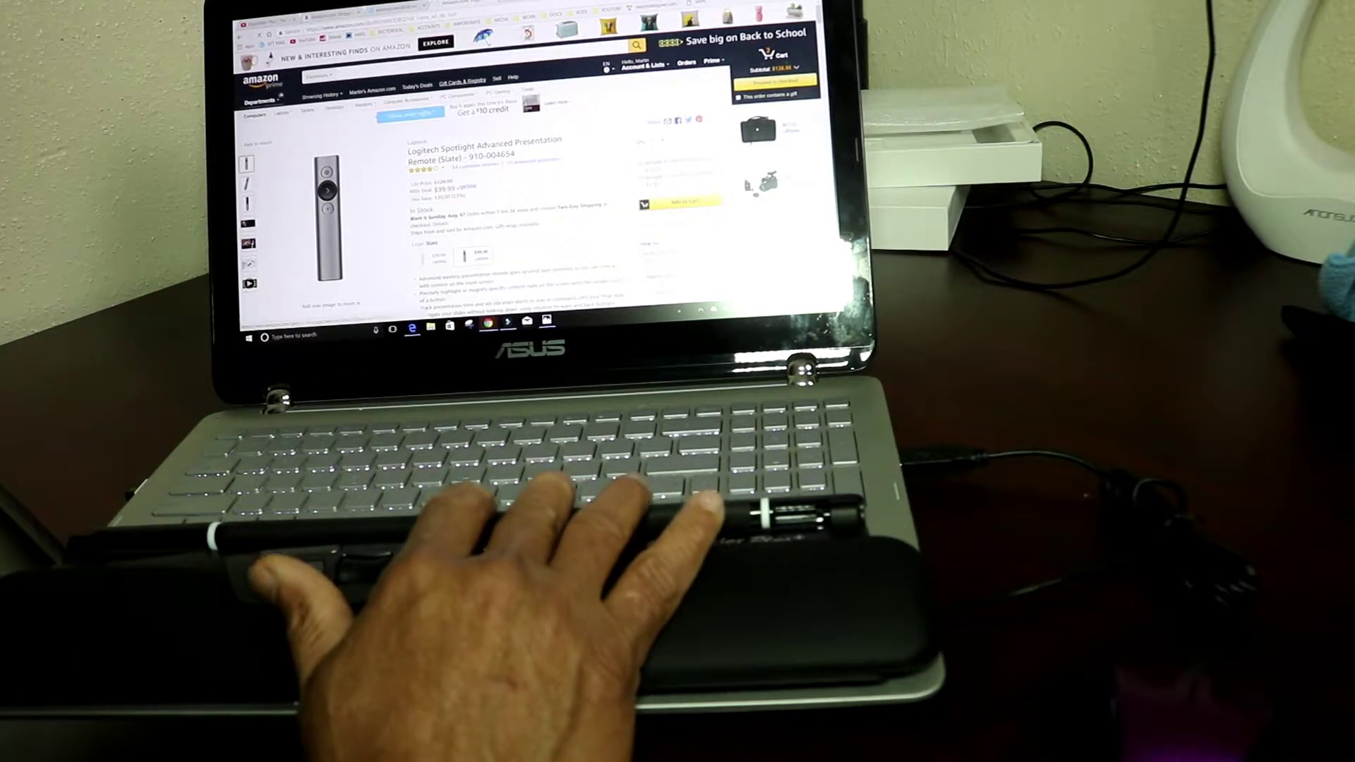
scroll(529, 191, down, 10)
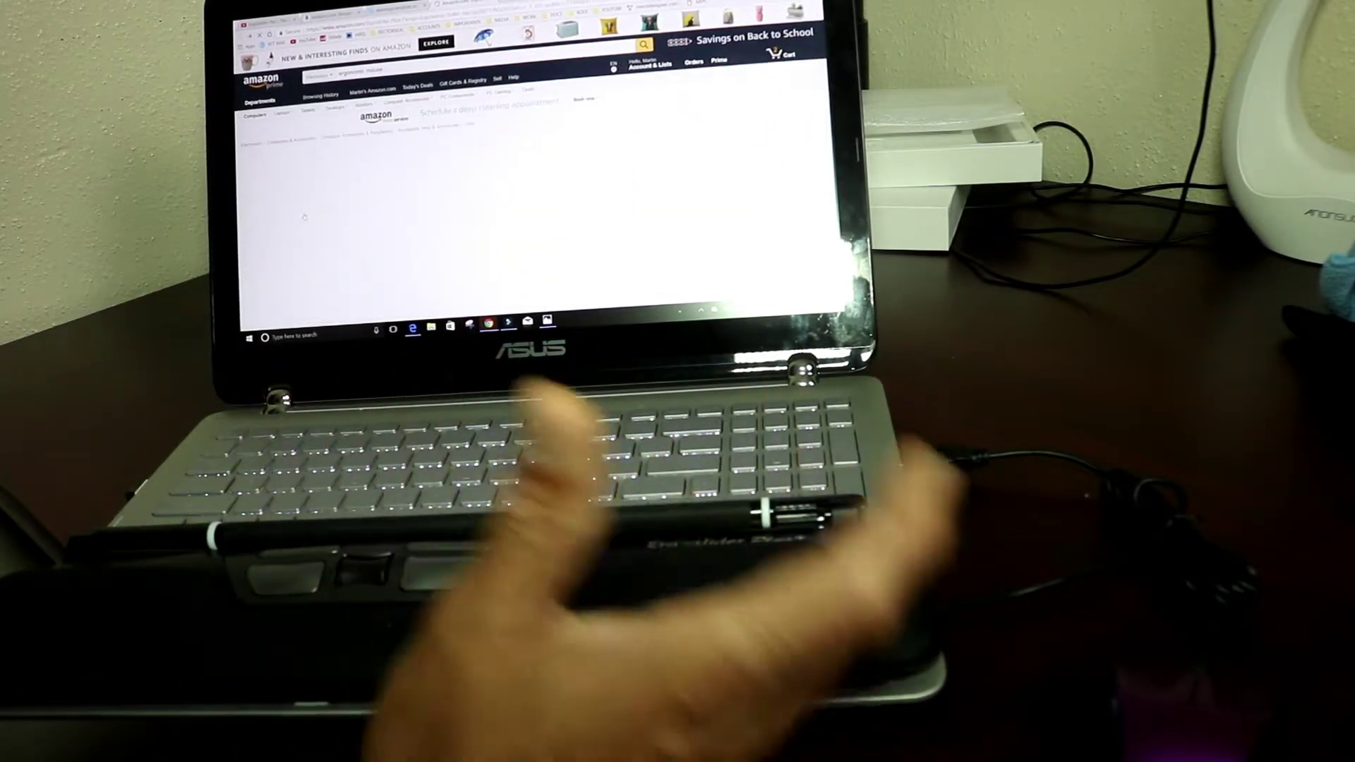
scroll(529, 190, up, 10)
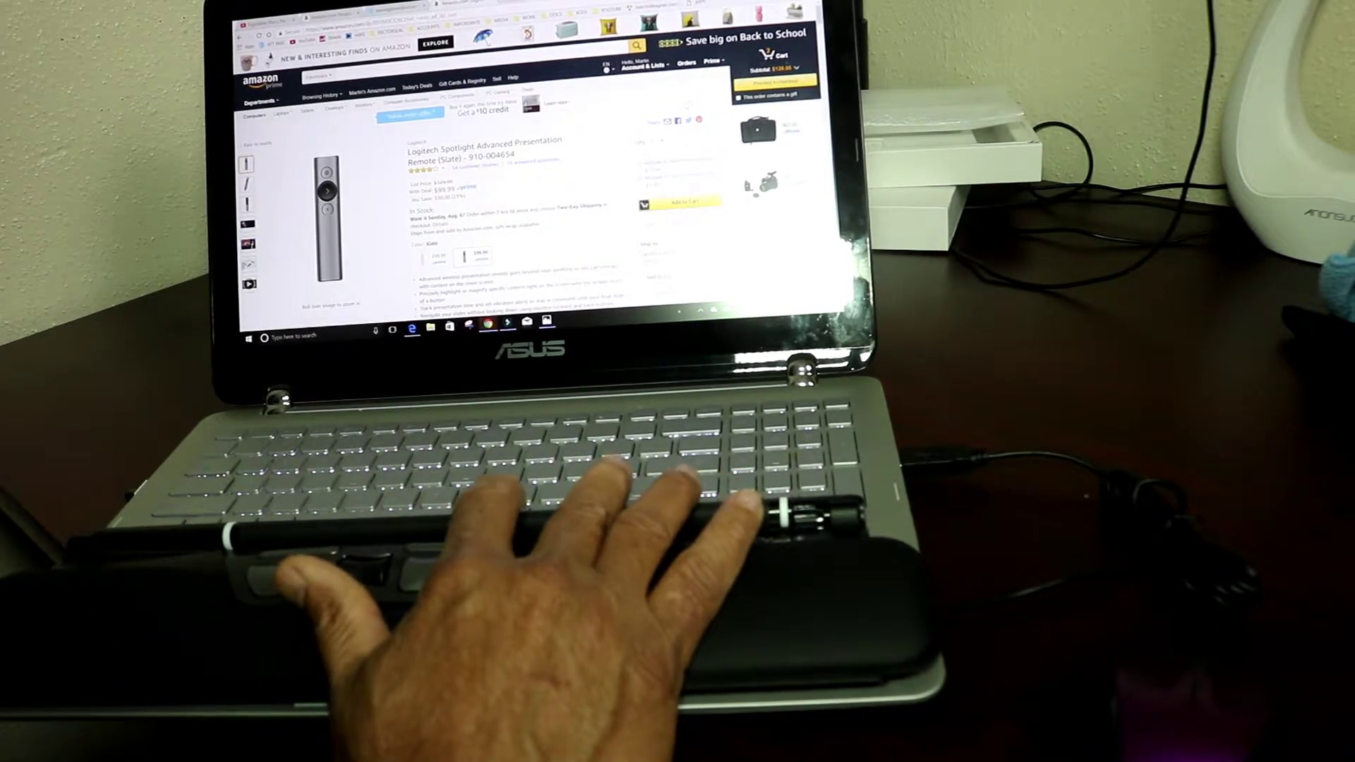
scroll(456, 170, down, 5)
scroll(455, 170, down, 5)
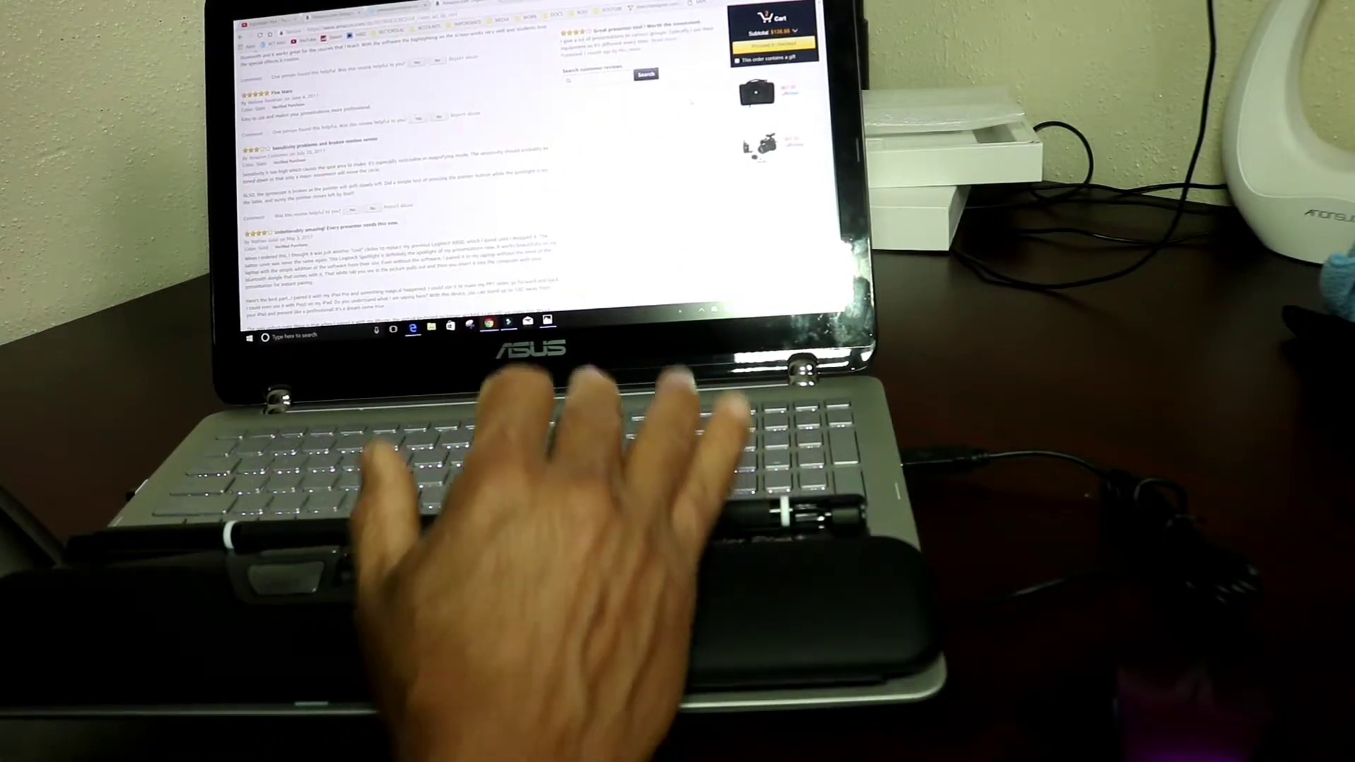
scroll(530, 159, up, 5)
scroll(529, 158, up, 5)
scroll(530, 159, up, 5)
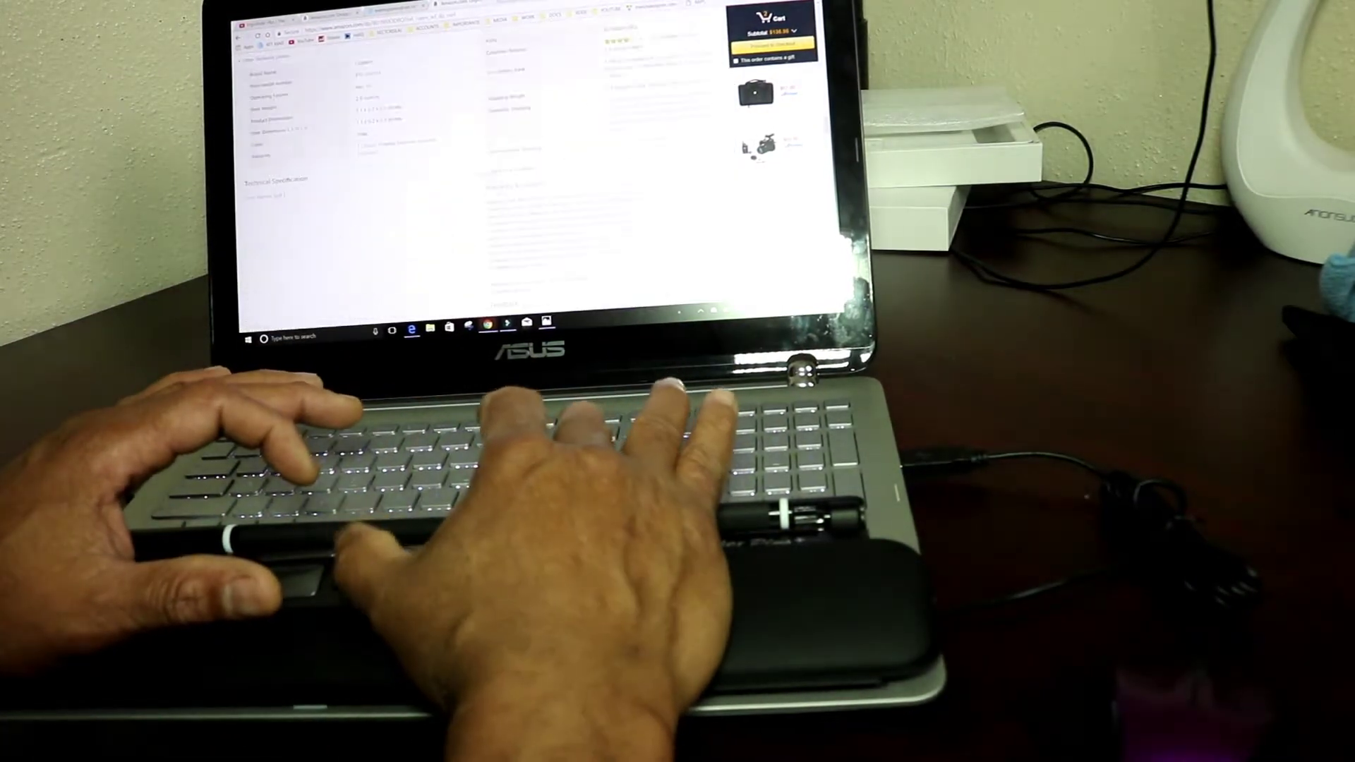
scroll(529, 159, up, 5)
scroll(529, 158, up, 5)
scroll(530, 158, down, 5)
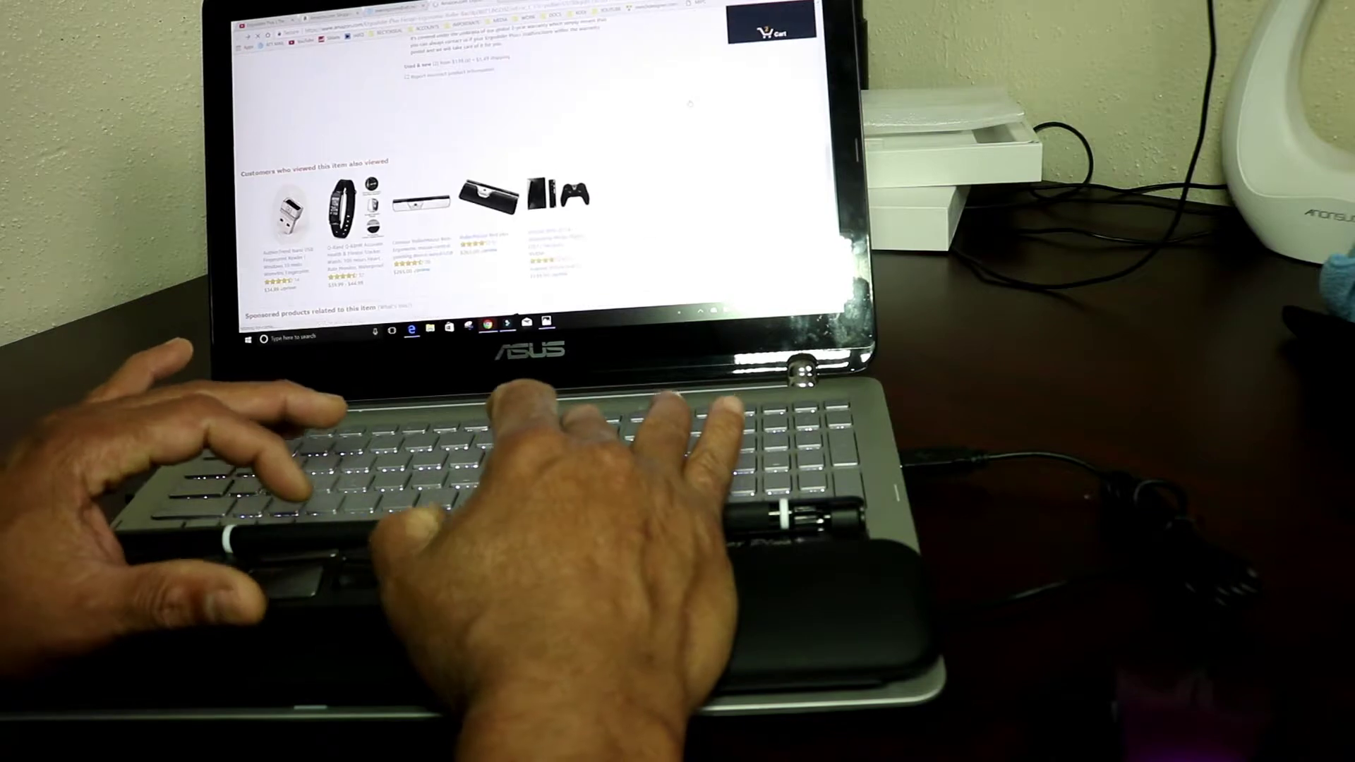
scroll(689, 103, up, 5)
scroll(530, 180, down, 5)
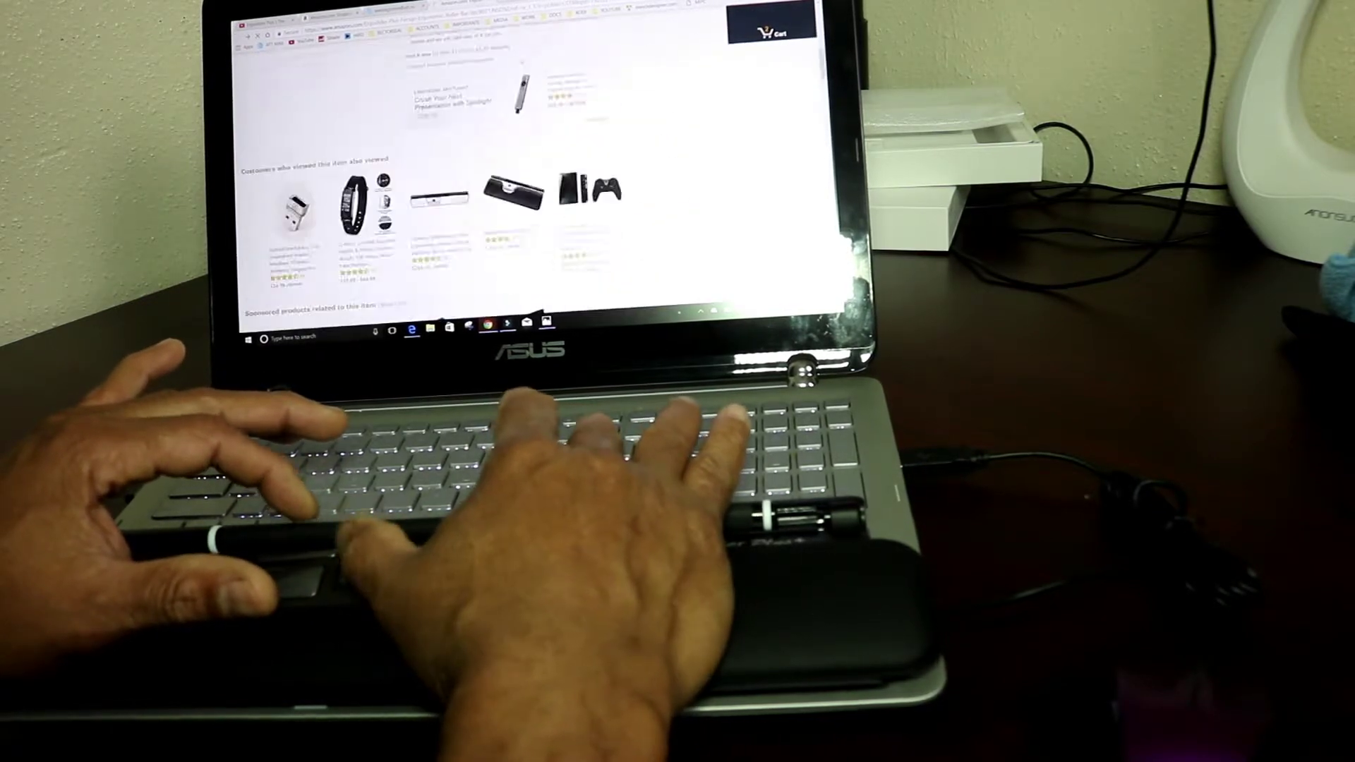
scroll(530, 180, down, 3)
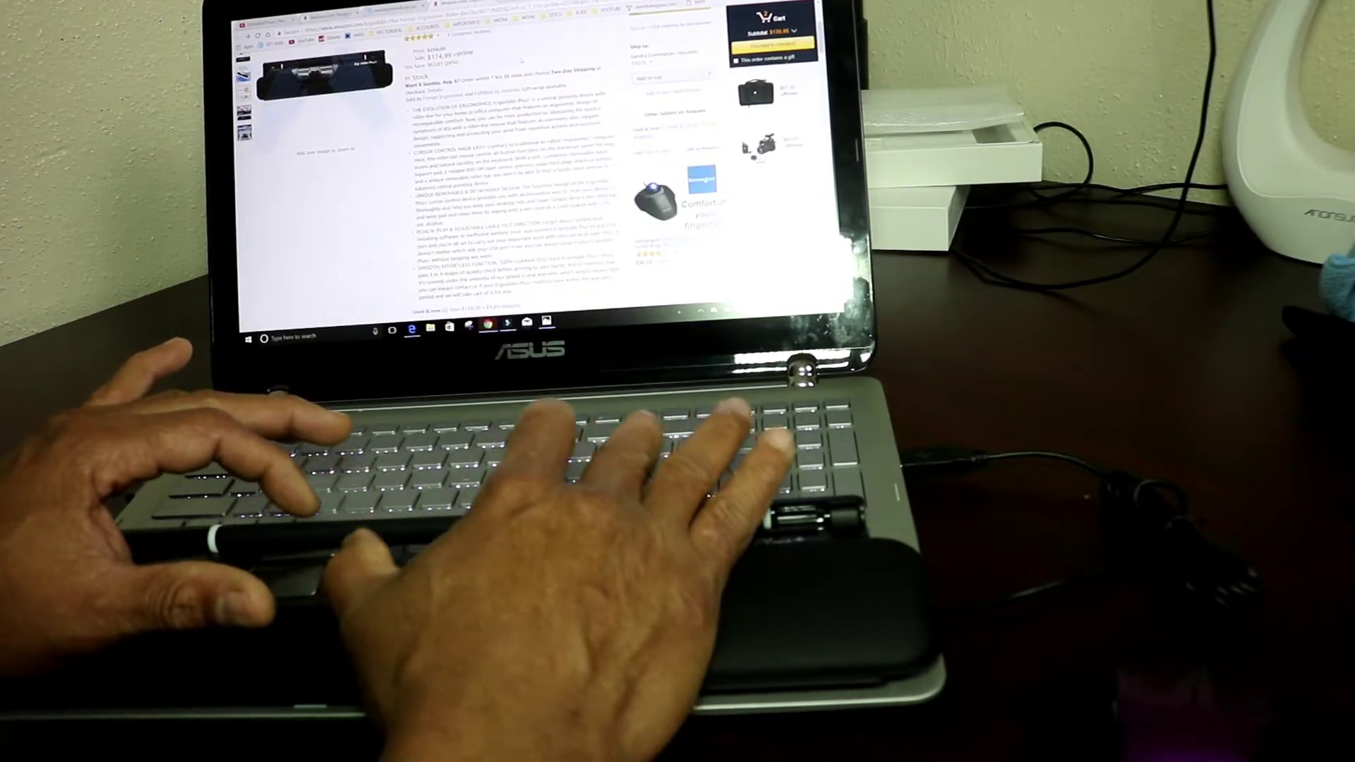
scroll(530, 180, up, 3)
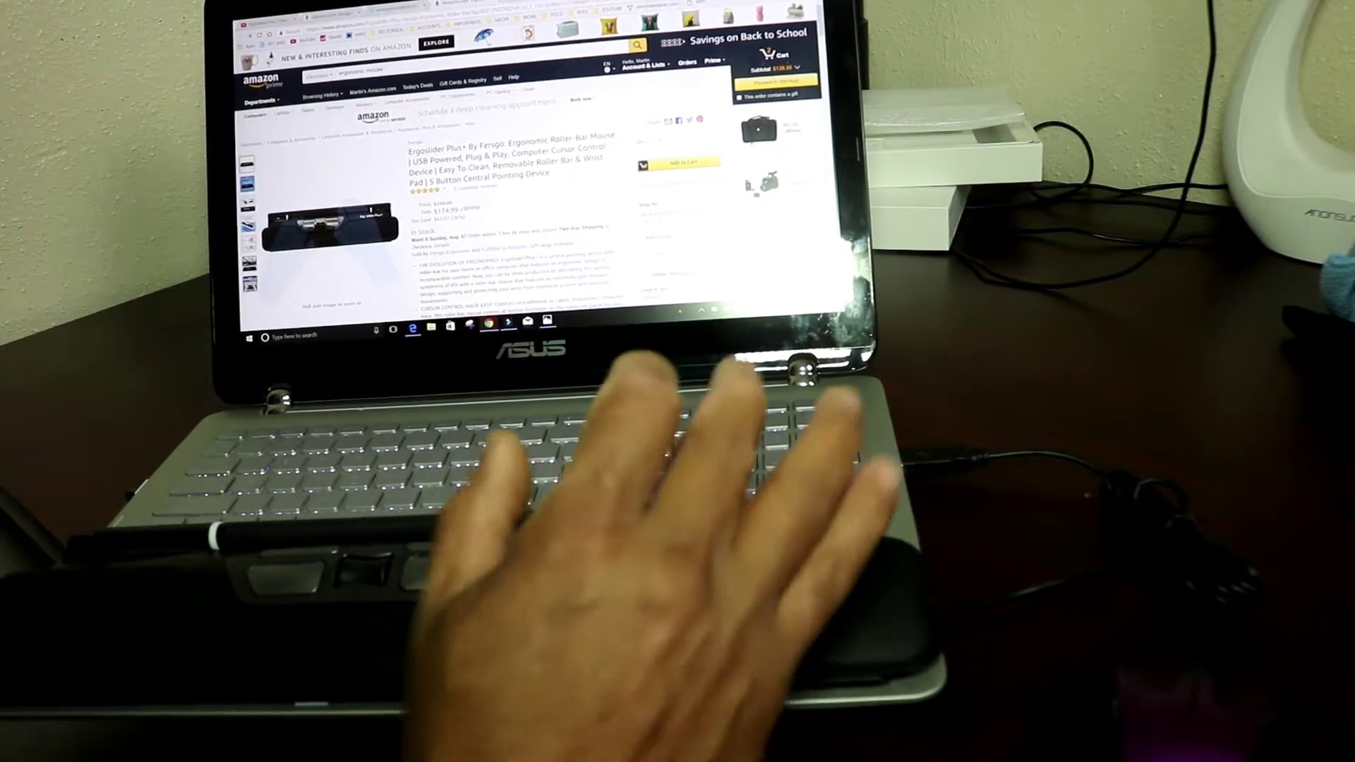